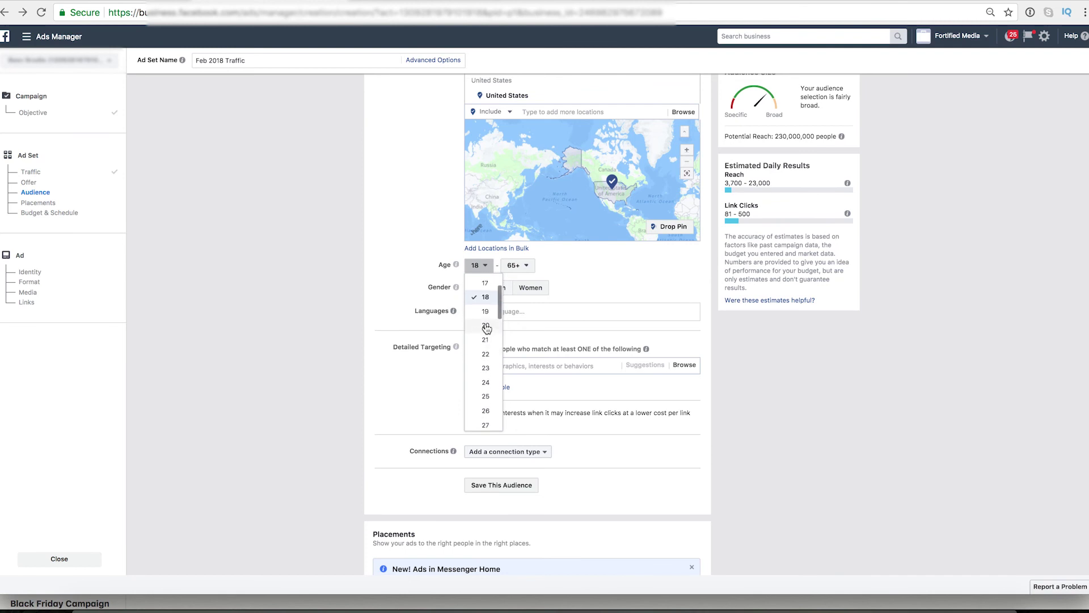
Set the audience's age range to 20–40
left_click(486, 327)
left_click(527, 265)
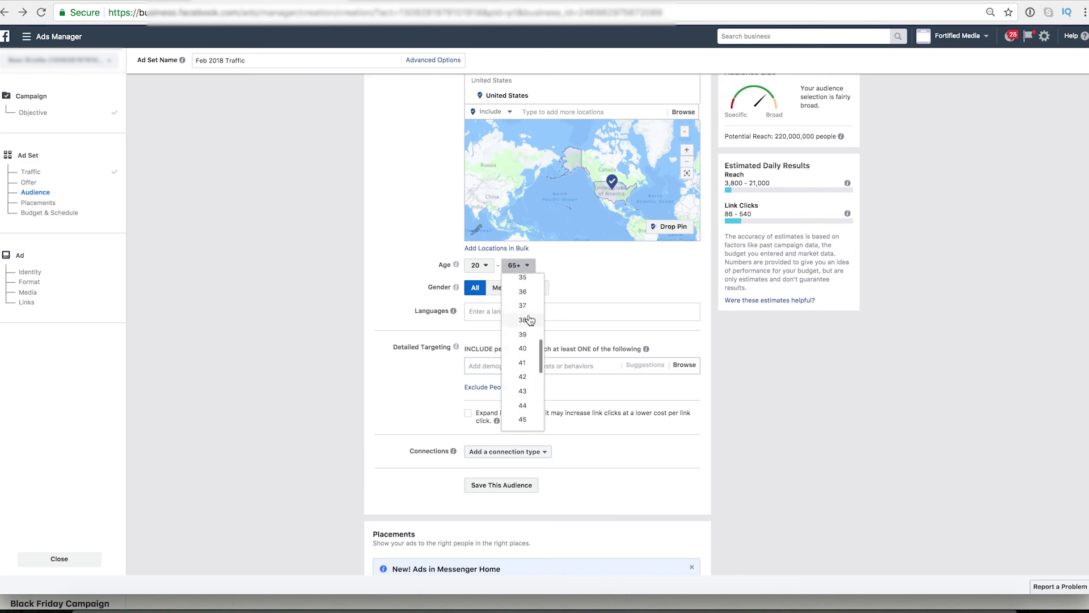
left_click(523, 349)
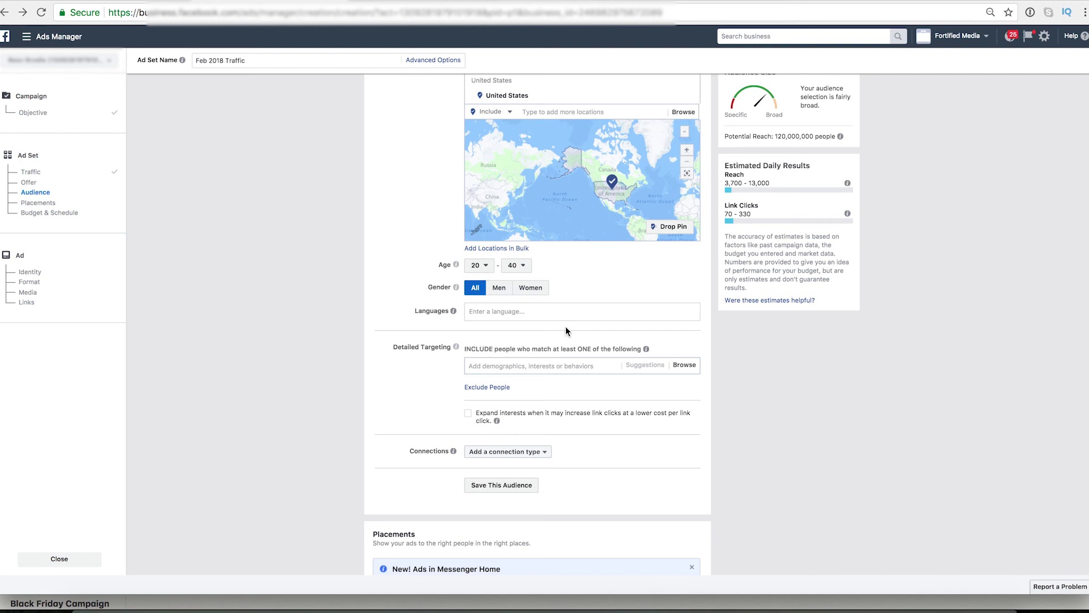
scroll(624, 362, "up", 1)
scroll(386, 363, "down", 2)
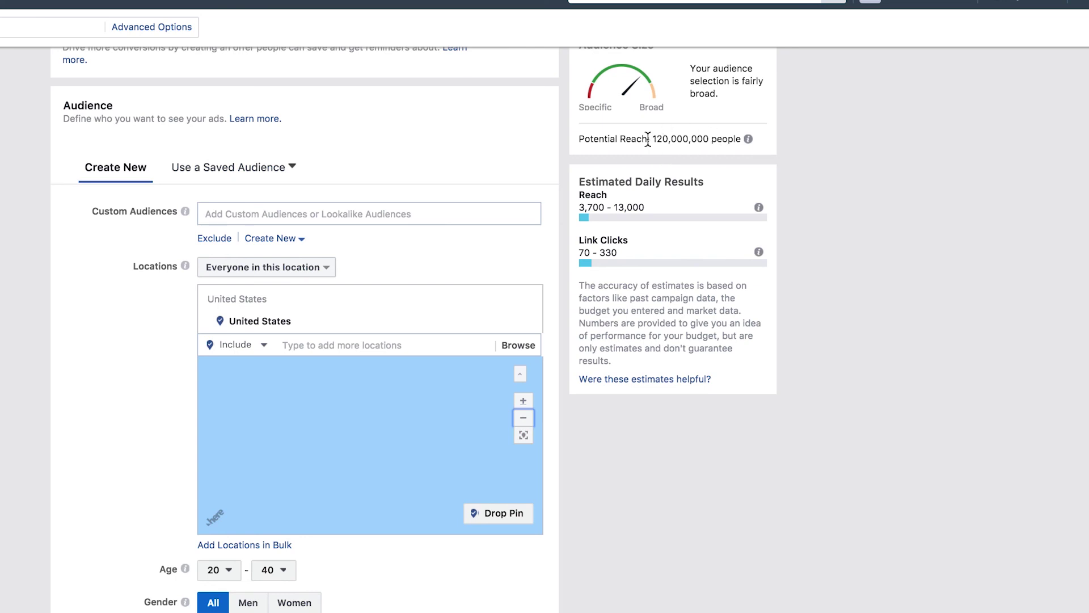
Examine the Education Level options under the Demographics category of detailed targeting
scroll(673, 567, "down", 5)
scroll(358, 399, "down", 2)
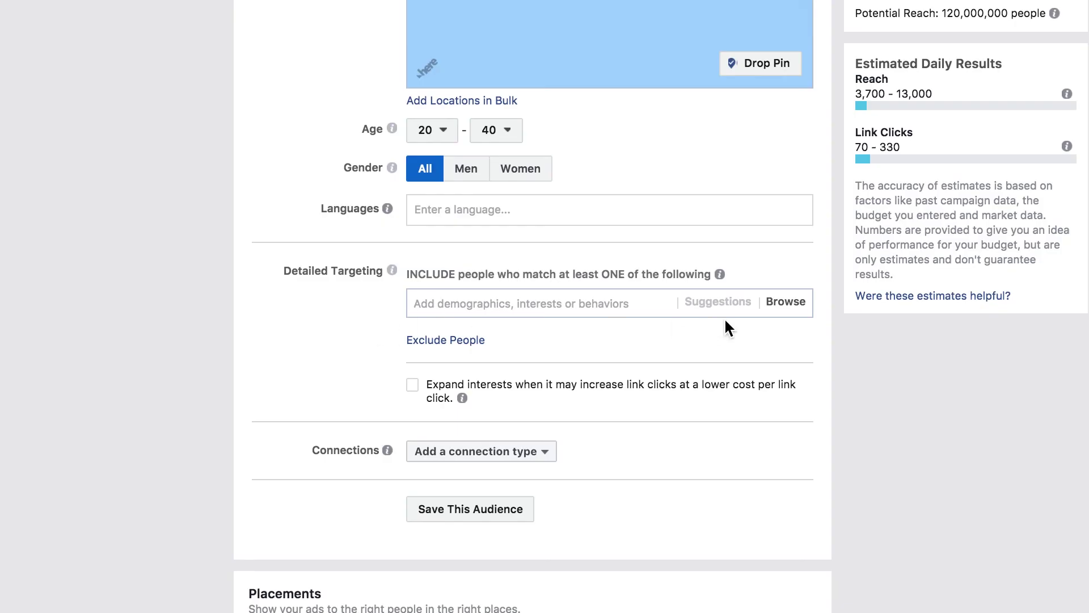
left_click(782, 307)
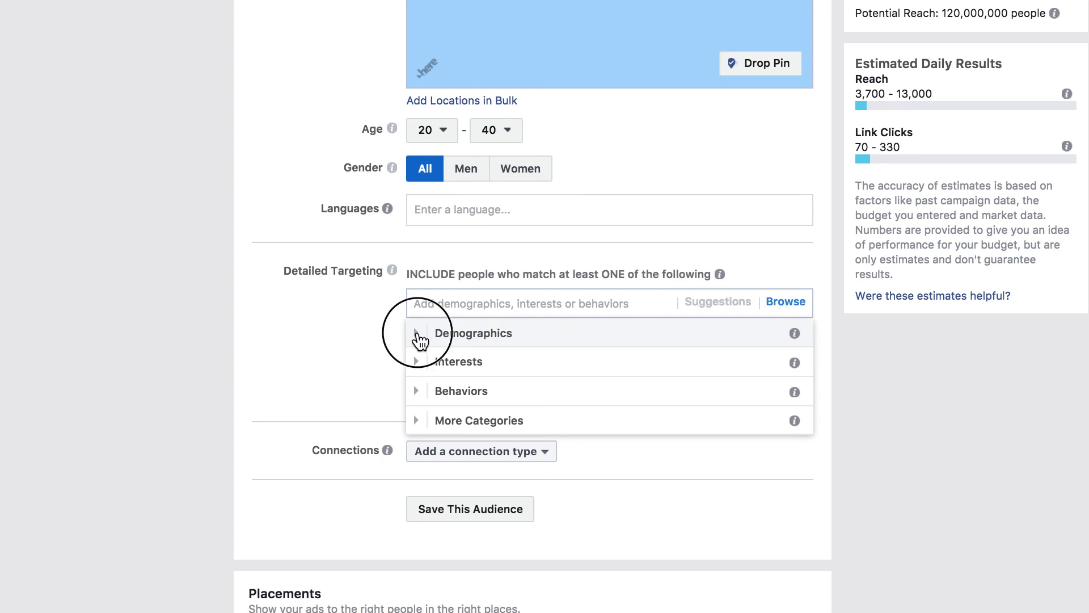
left_click(419, 336)
left_click(430, 363)
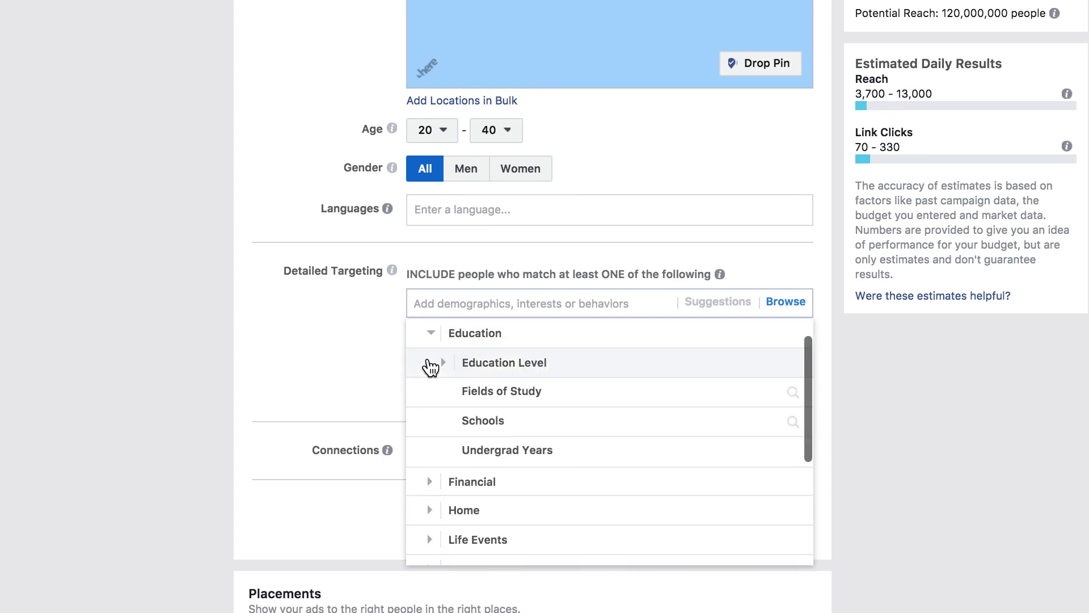
left_click(441, 363)
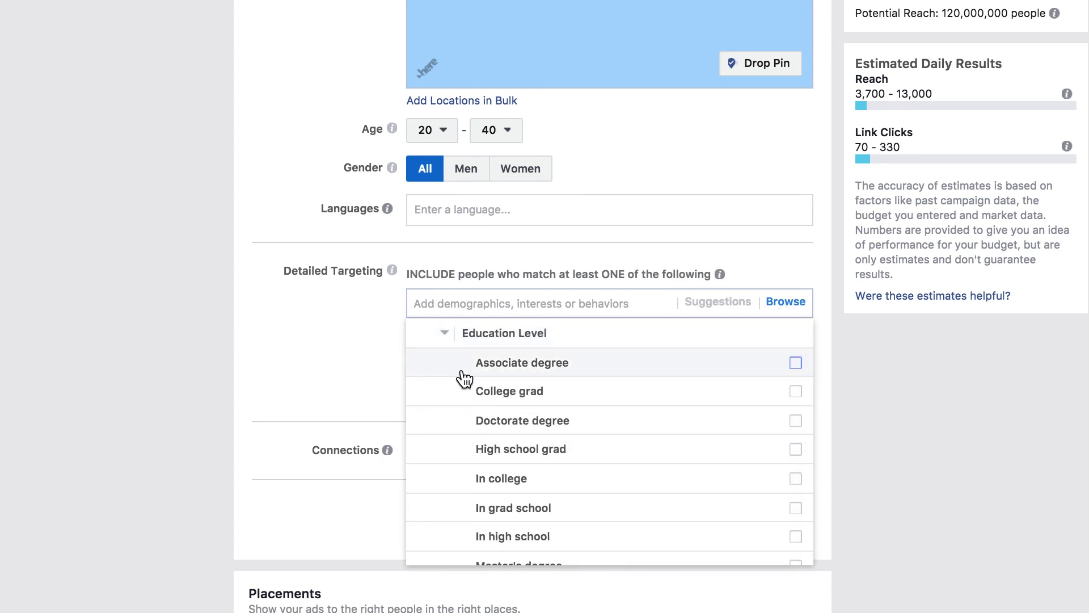
scroll(417, 452, "down", 1)
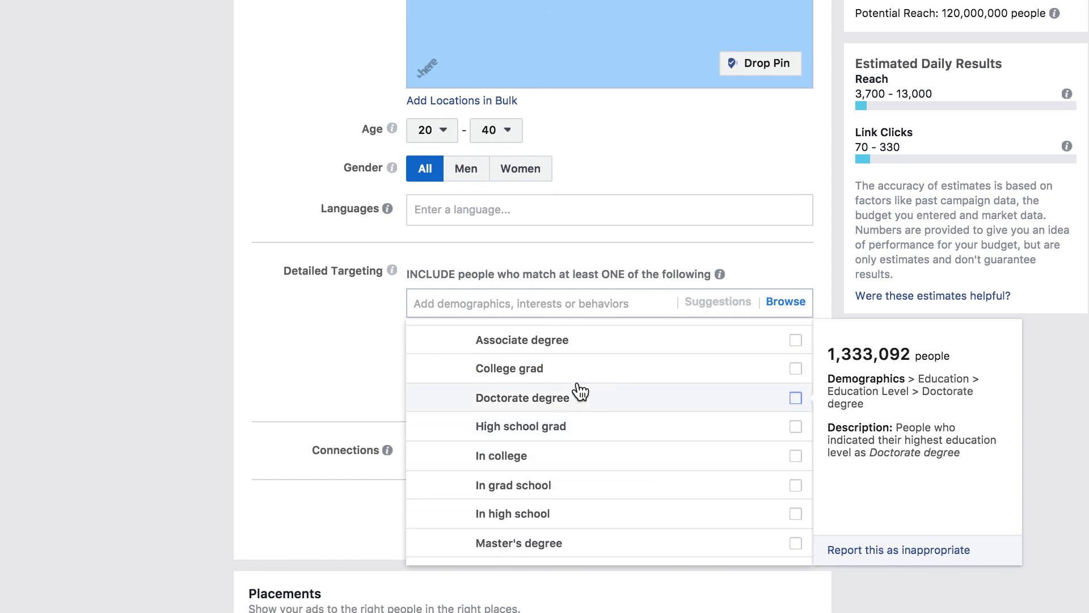
scroll(597, 479, "down", 4)
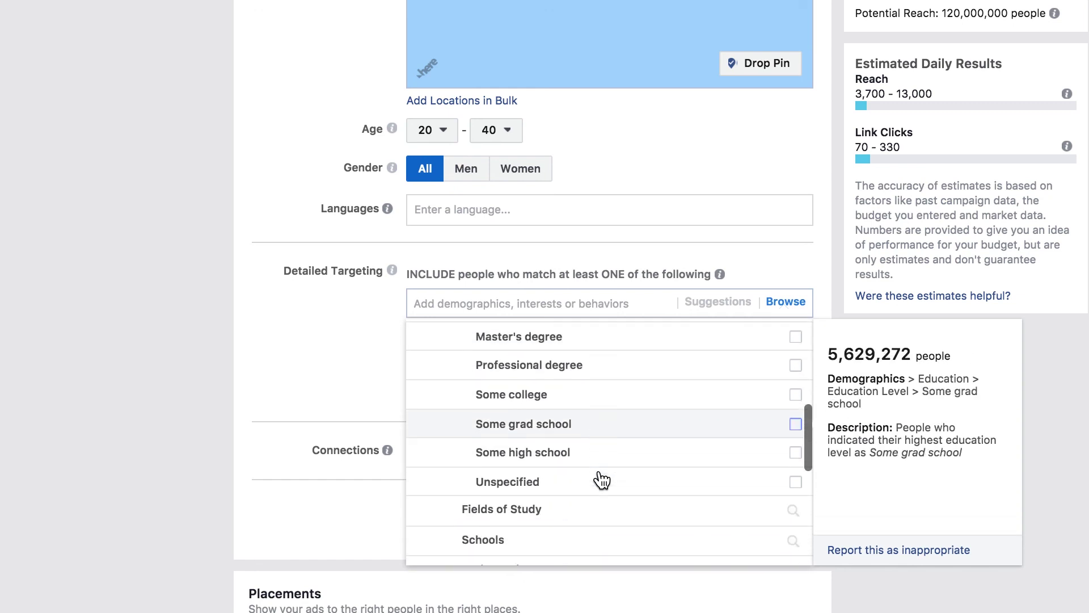
scroll(602, 480, "up", 4)
scroll(602, 480, "up", 2)
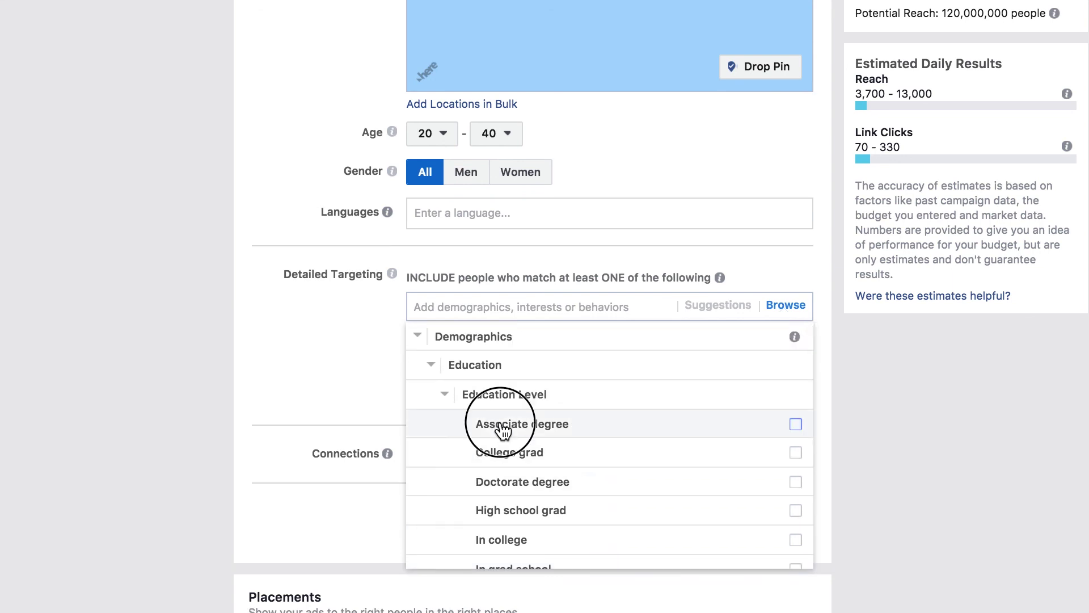
Try adding the Associate degree demographic to the included detailed targeting, and remove it again
left_click(502, 431)
left_click(305, 363)
scroll(305, 362, "down", 1)
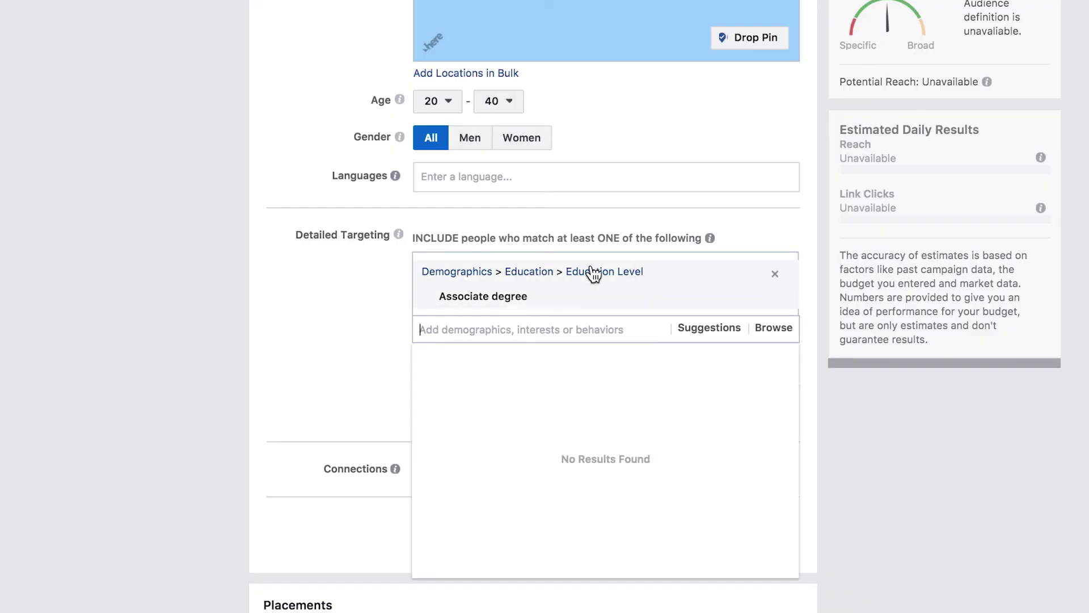
mouse_move(777, 283)
left_click(774, 275)
Add the interests 80s and Like Totally 80s to the included detailed targeting
left_click(637, 272)
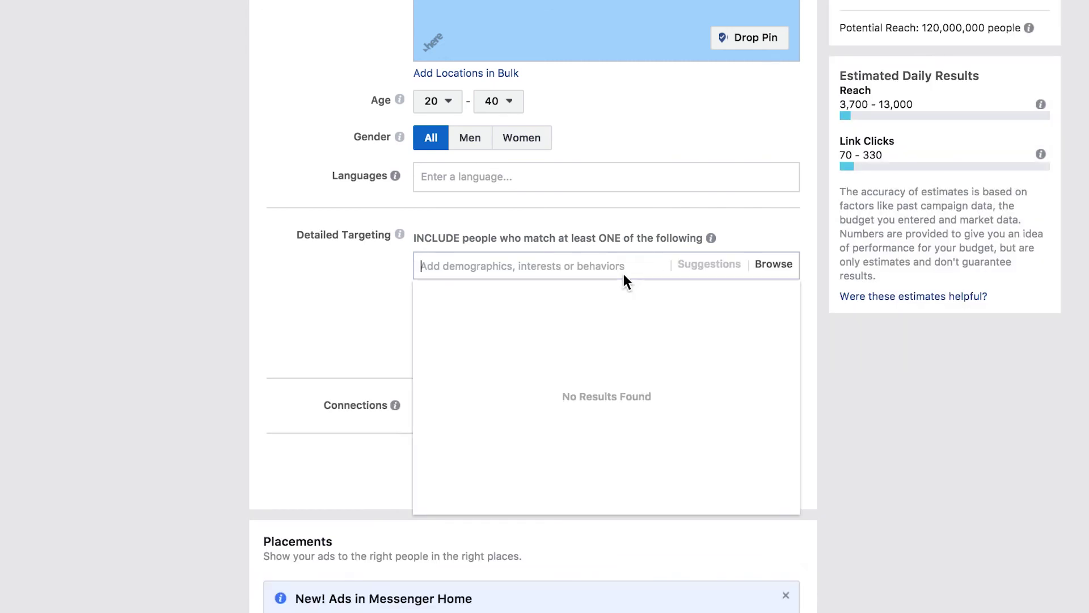
type("80s")
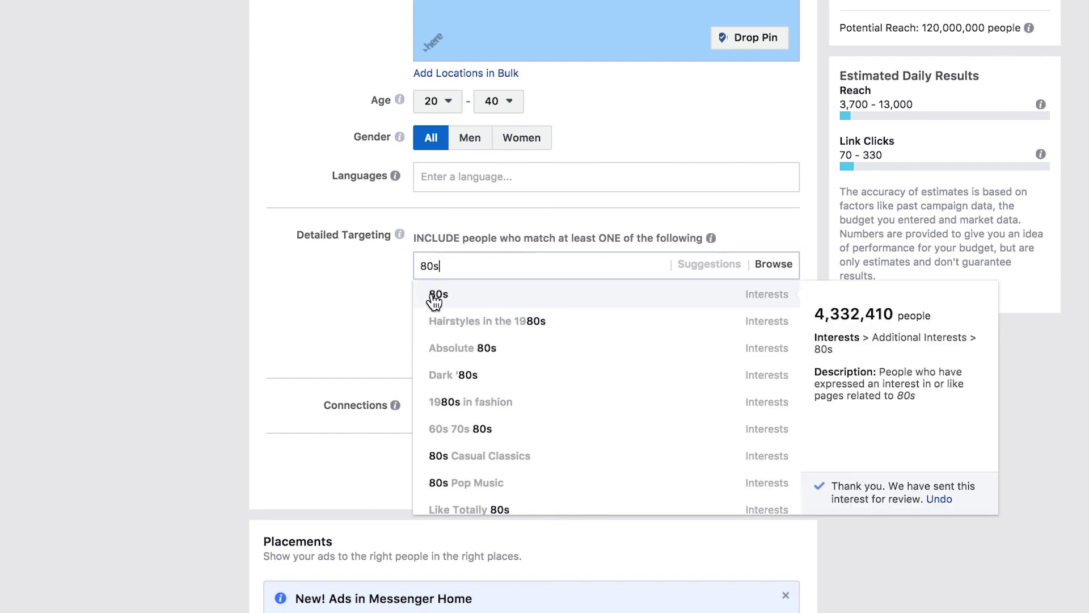
left_click(445, 298)
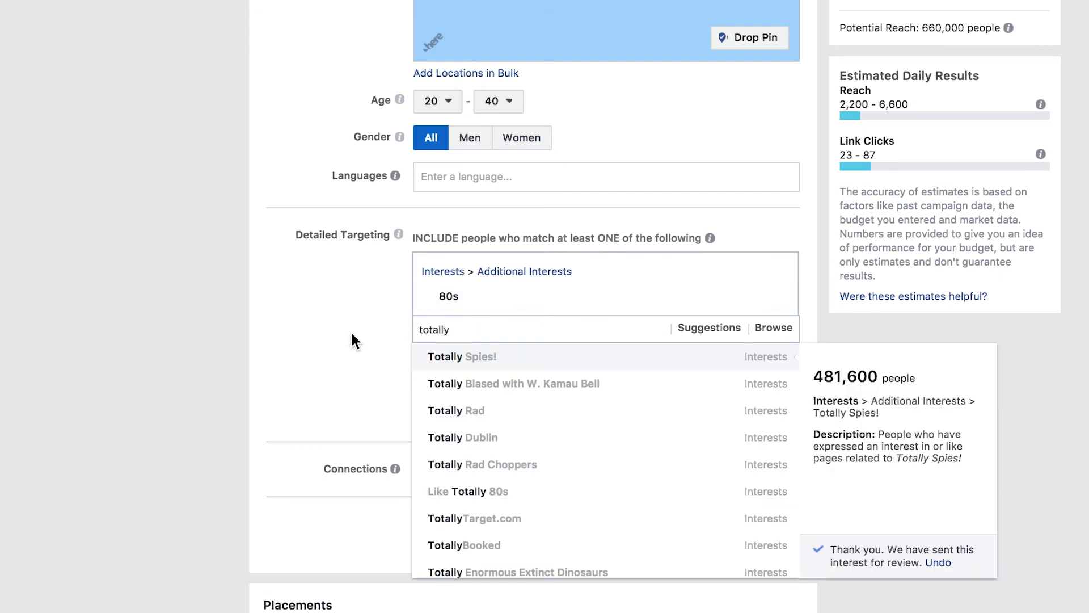
left_click(481, 493)
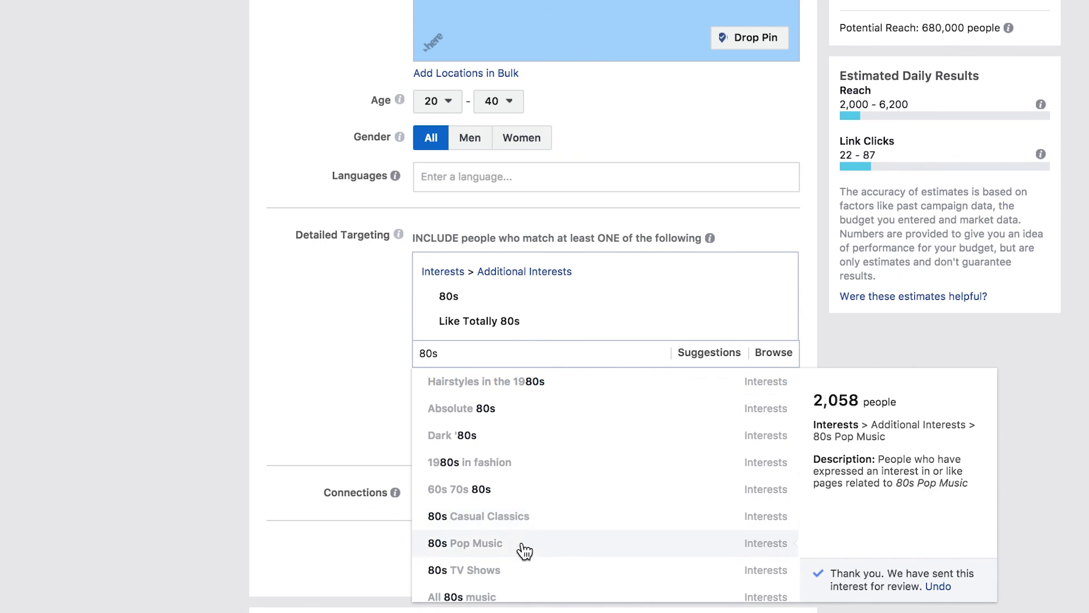
Add the interests 80s TV Shows and 80sTees.com, Inc. to the included detailed targeting
left_click(485, 572)
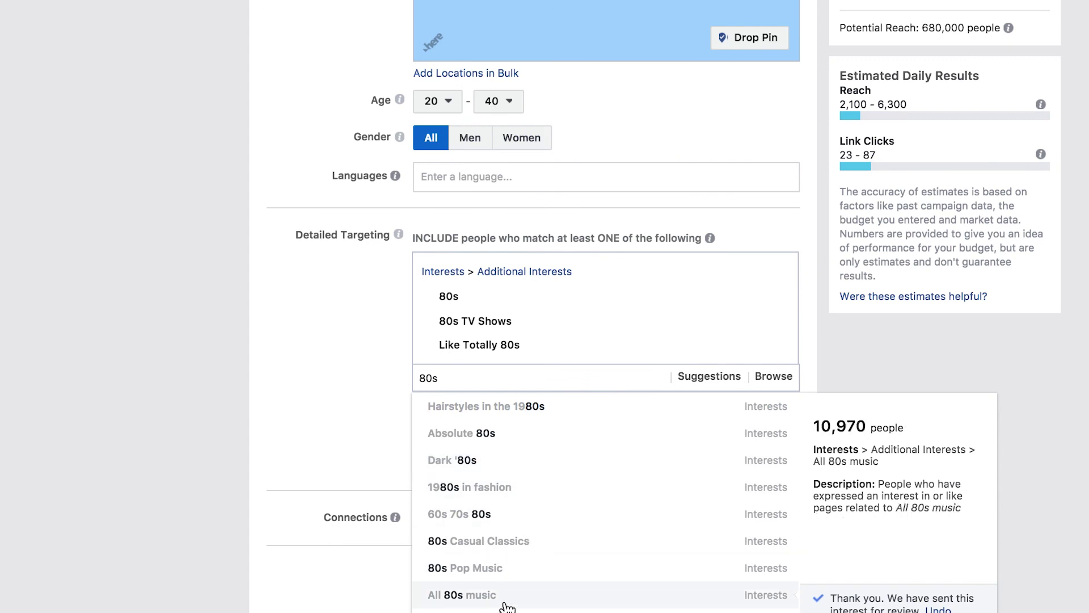
scroll(503, 596, "down", 2)
scroll(511, 583, "down", 3)
scroll(528, 493, "up", 2)
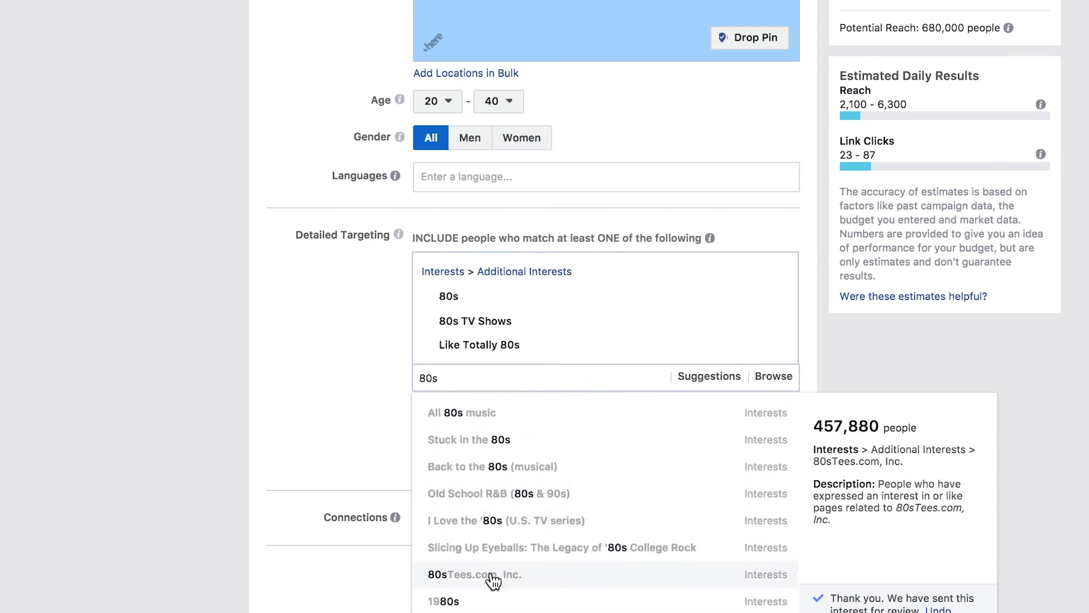
left_click(492, 576)
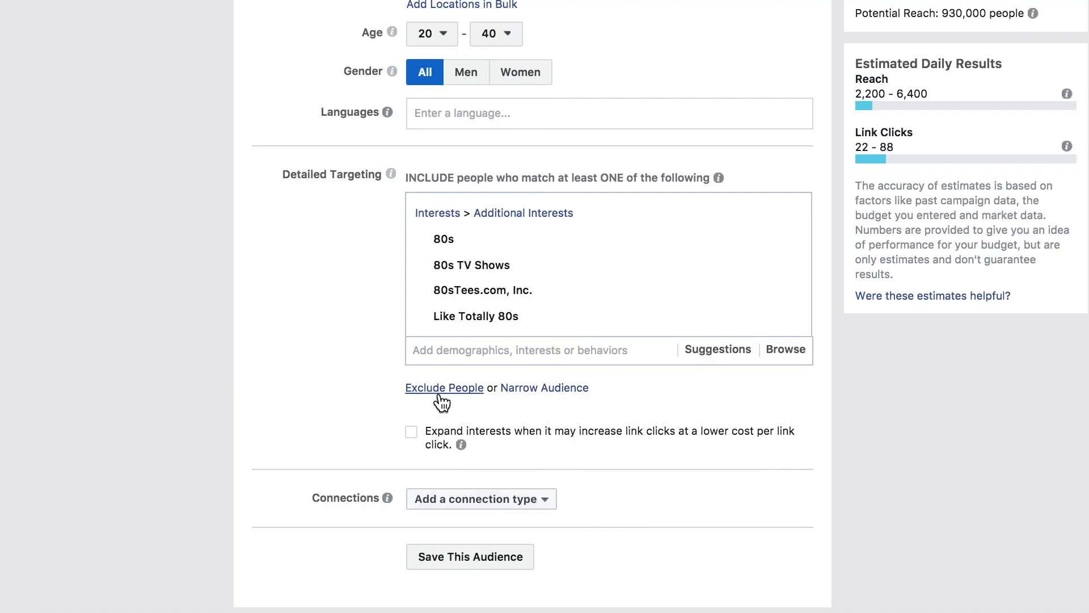
Exclude people interested in Millennials and narrow the audience to those who must also match the interest 80's Music
left_click(440, 388)
left_click(440, 444)
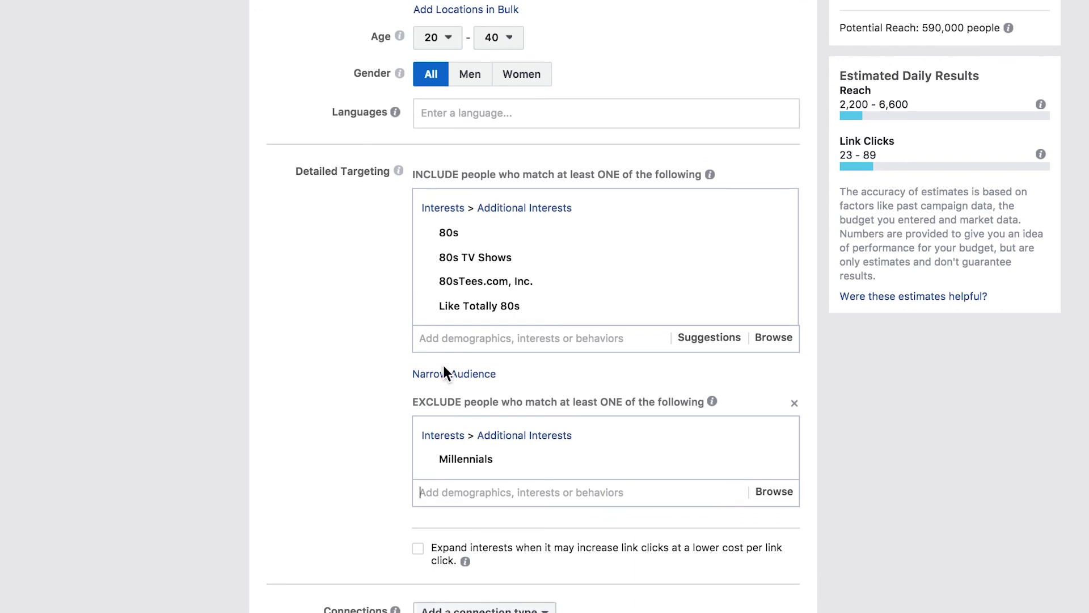
left_click(444, 374)
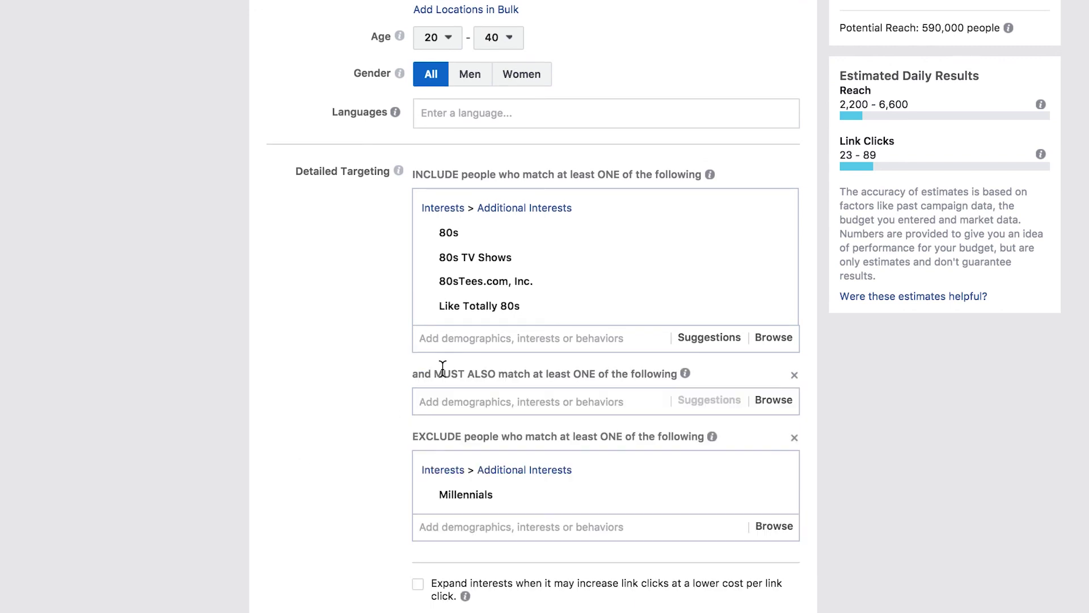
left_click(448, 402)
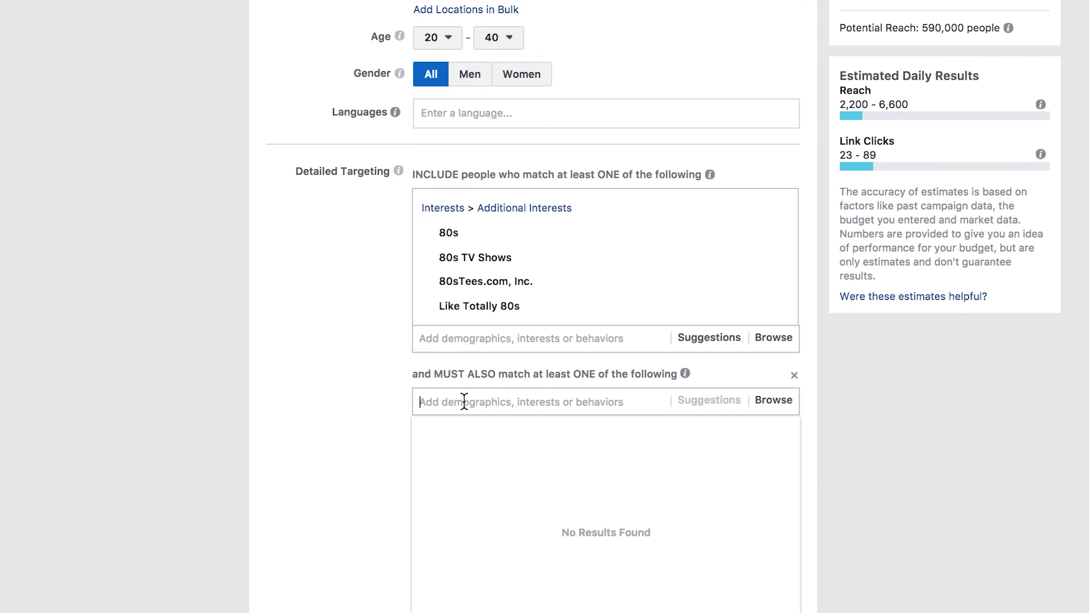
type("80")
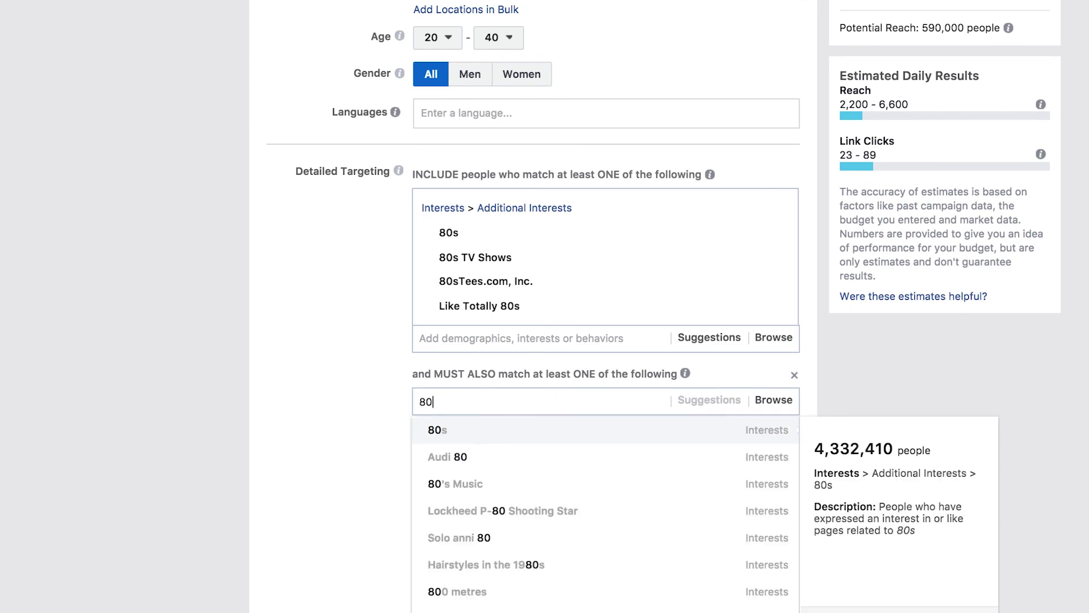
left_click(459, 487)
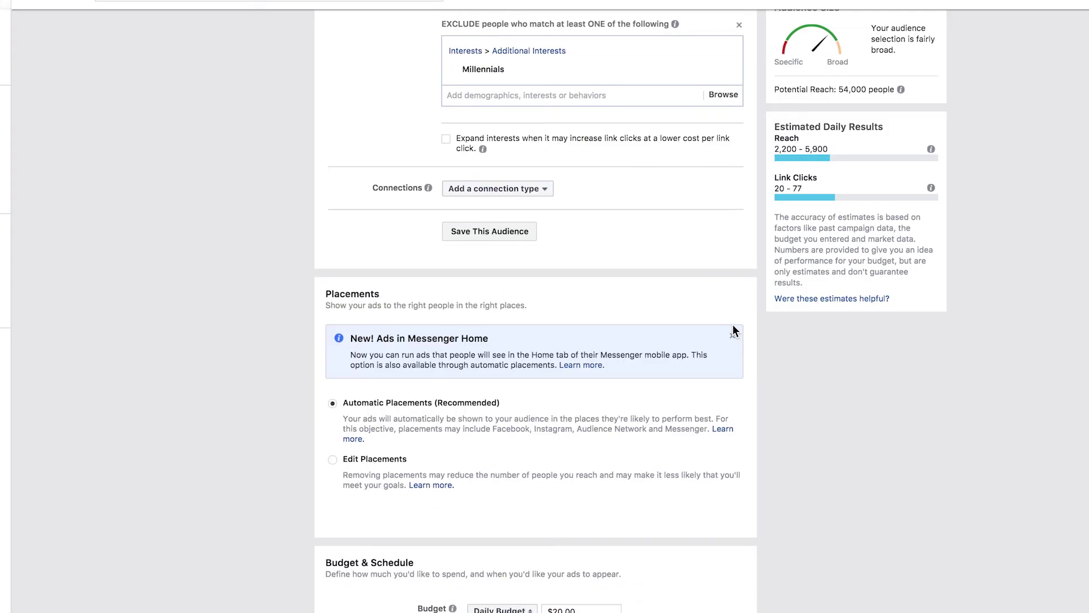
Save this audience under a name made of the client's name followed by "- 80s"
scroll(718, 312, "up", 1)
scroll(718, 319, "up", 5)
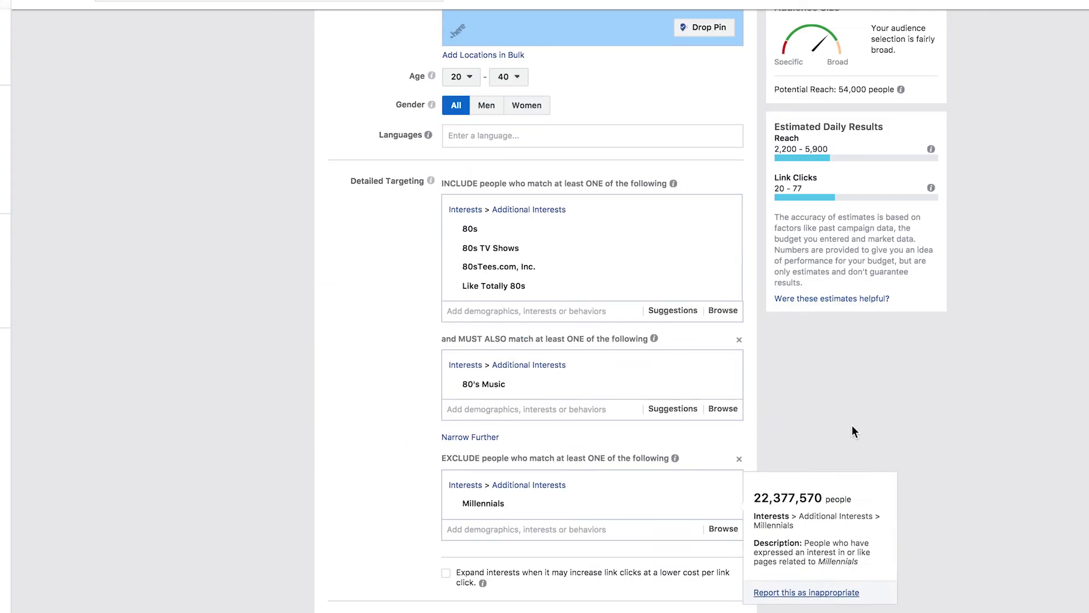
scroll(304, 463, "down", 1)
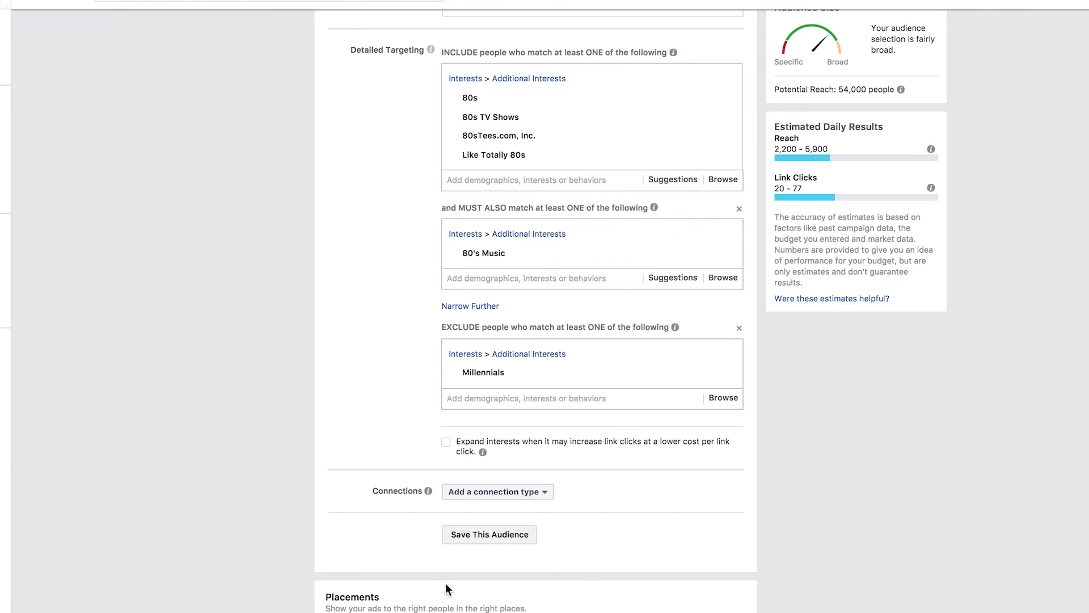
left_click(490, 537)
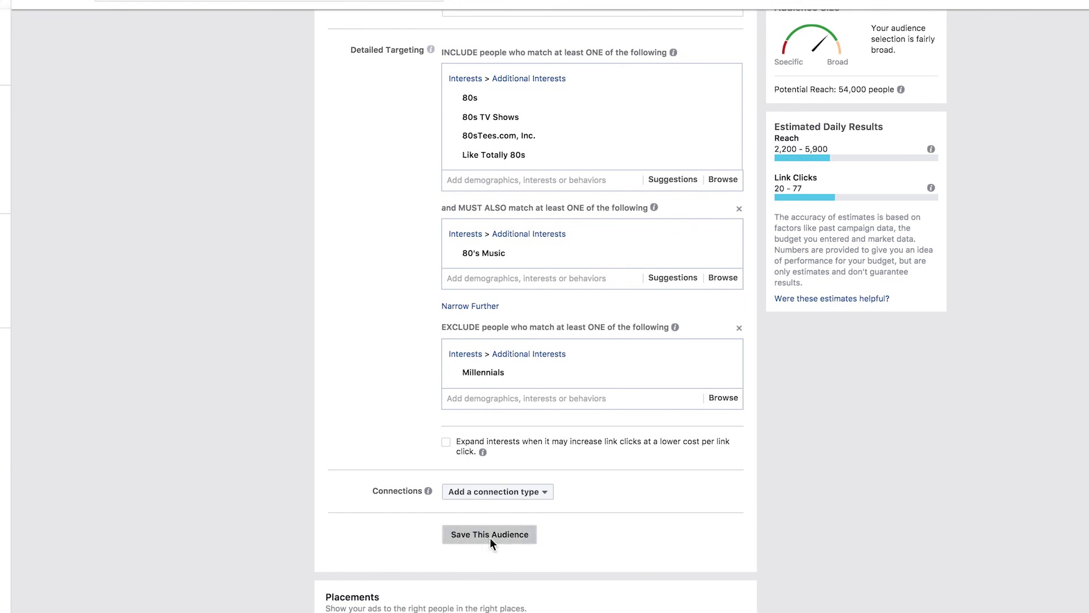
left_click(515, 170)
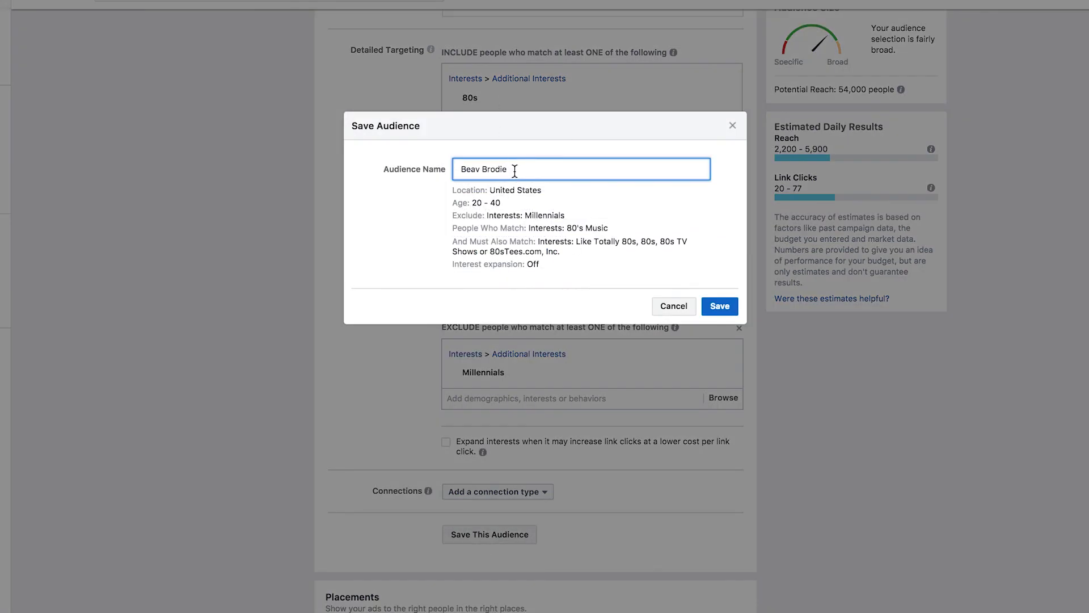
left_click(704, 301)
scroll(712, 298, "down", 10)
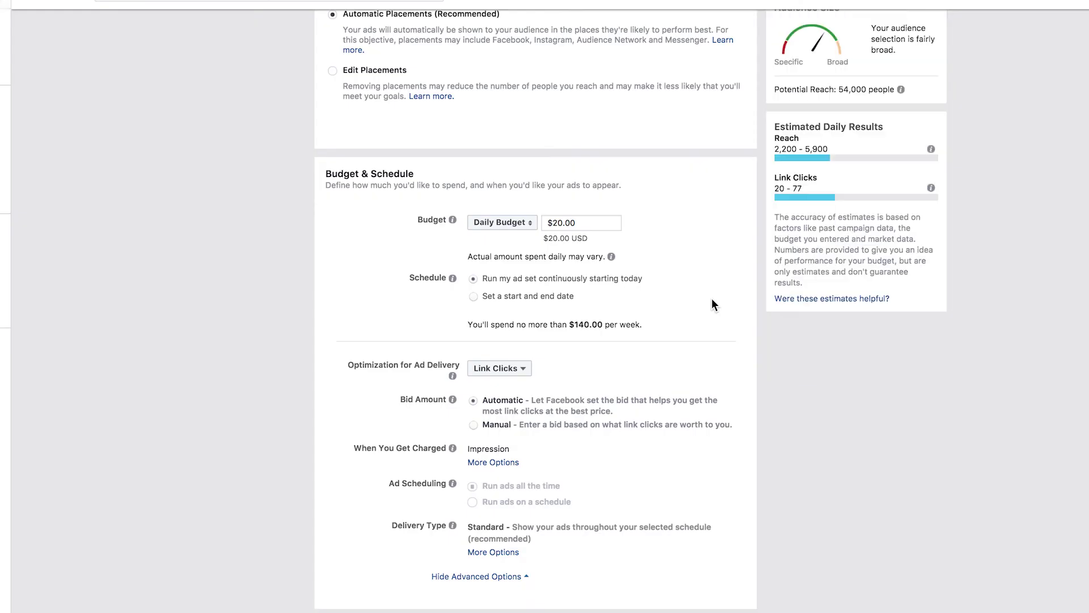
scroll(386, 346, "up", 12)
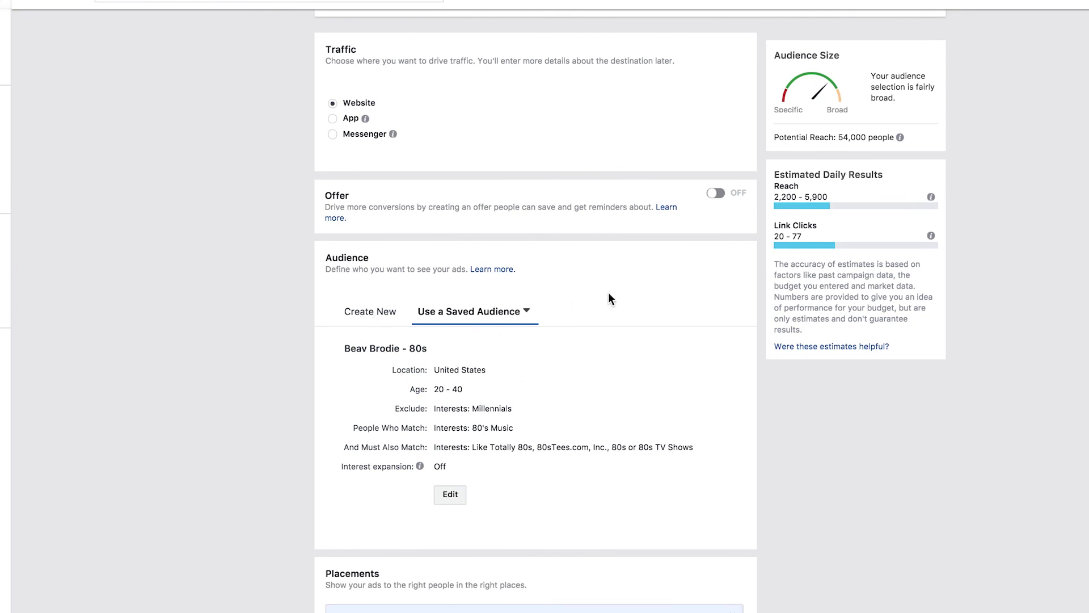
Set the ad set's daily budget to $100.00
scroll(563, 404, "down", 5)
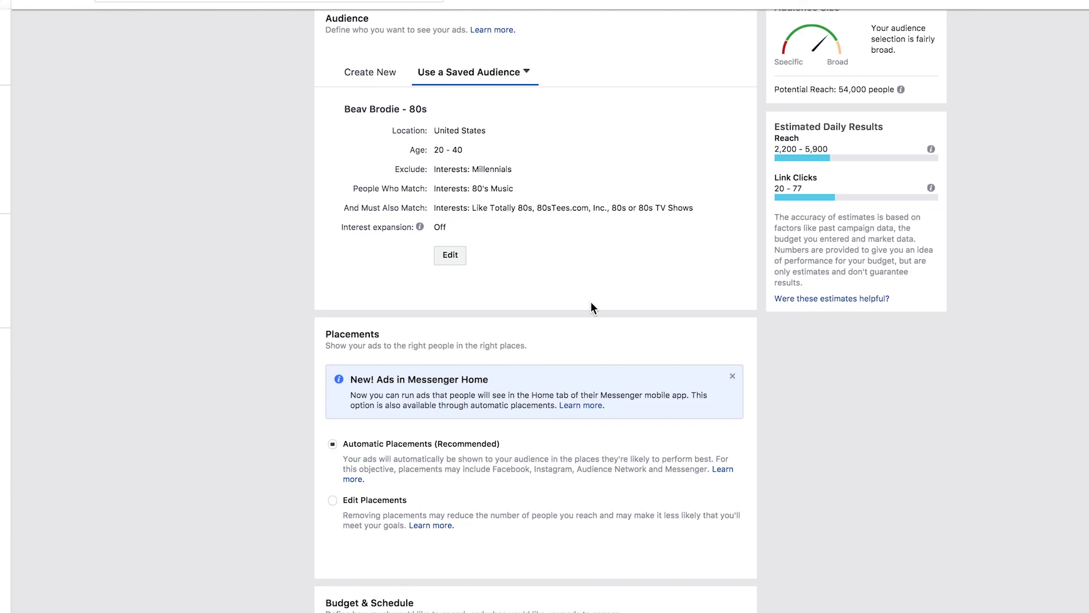
scroll(916, 557, "down", 6)
scroll(916, 558, "down", 2)
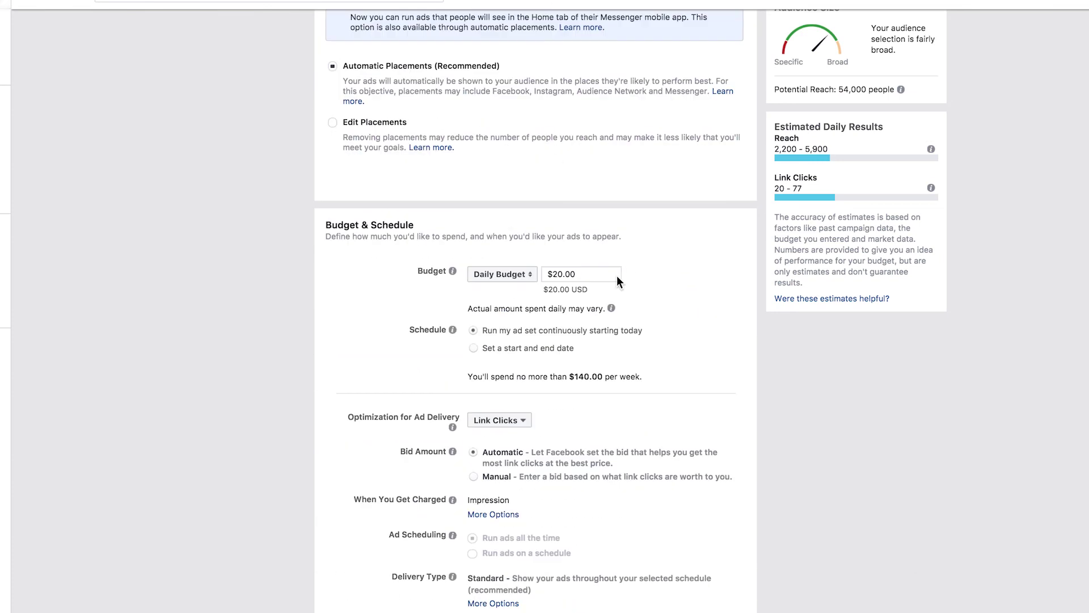
left_click_drag(587, 274, 554, 273)
type("5.00")
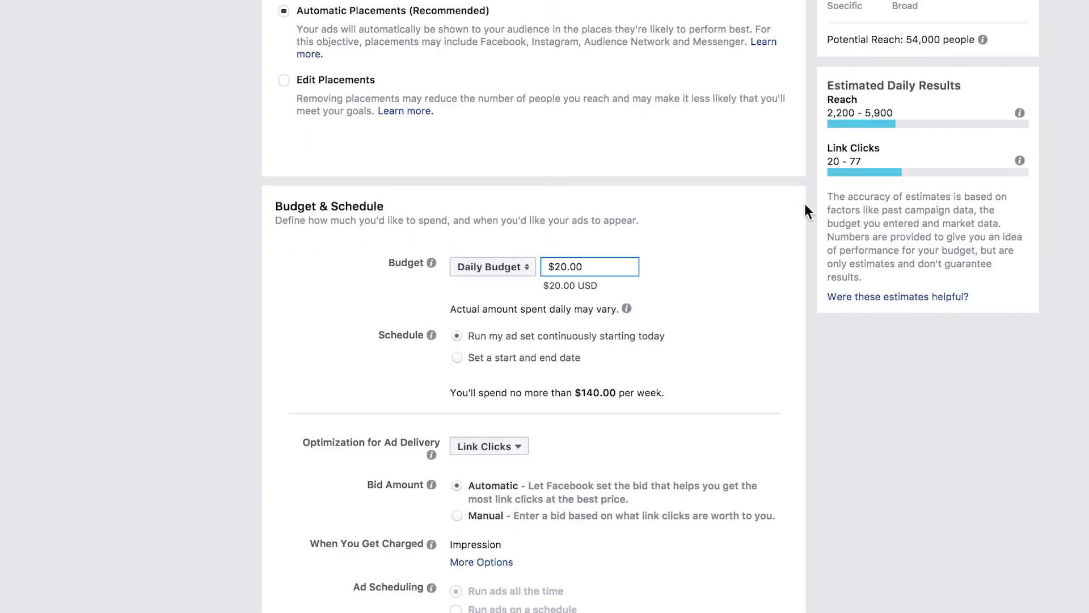
left_click(580, 267)
key("Left")
key("Left")
key("Left")
key("Left")
key("BackSpace")
type("10")
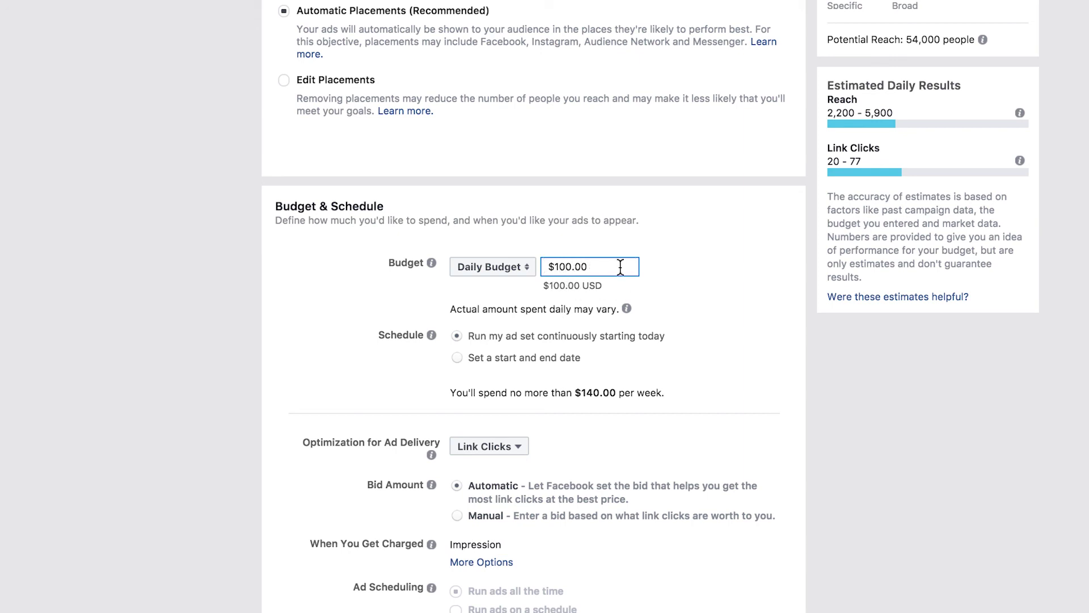
left_click(652, 313)
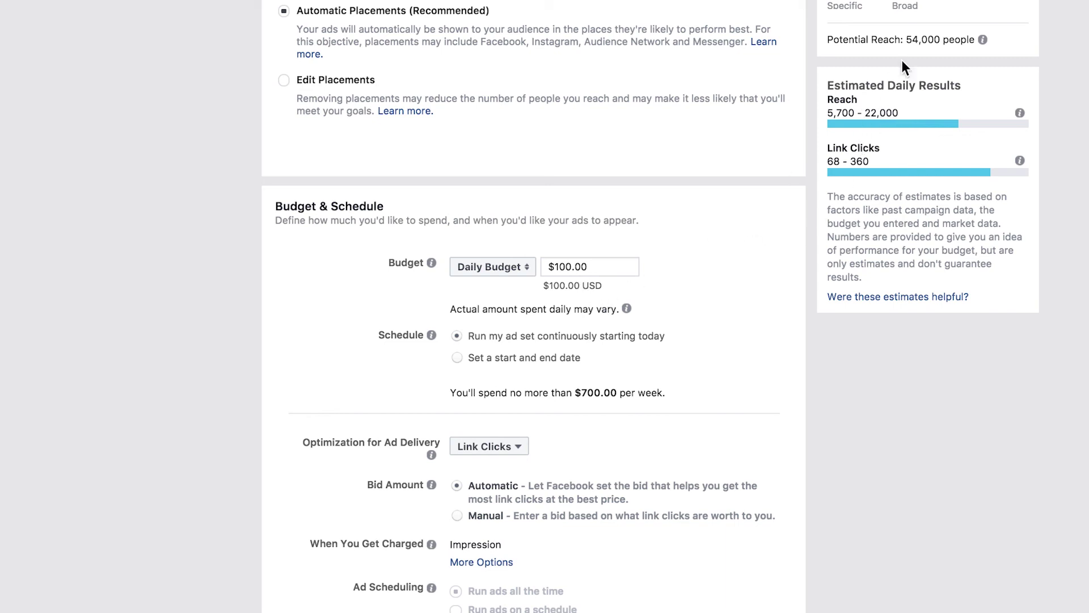
Set the daily budget to $10.00 and compare the estimated daily reach with the potential reach
left_click_drag(906, 40, 931, 40)
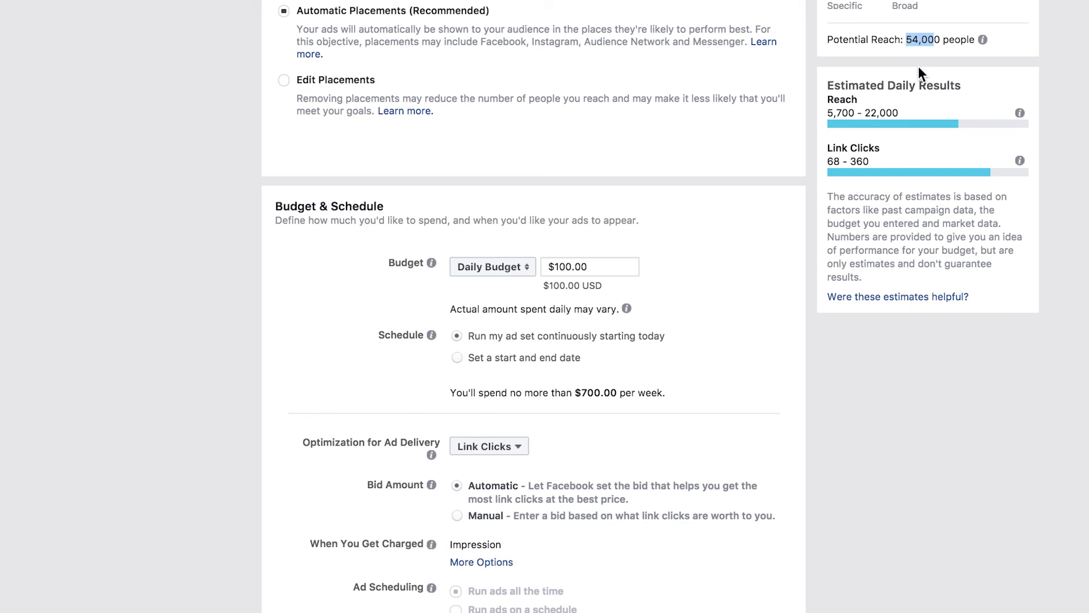
left_click(562, 266)
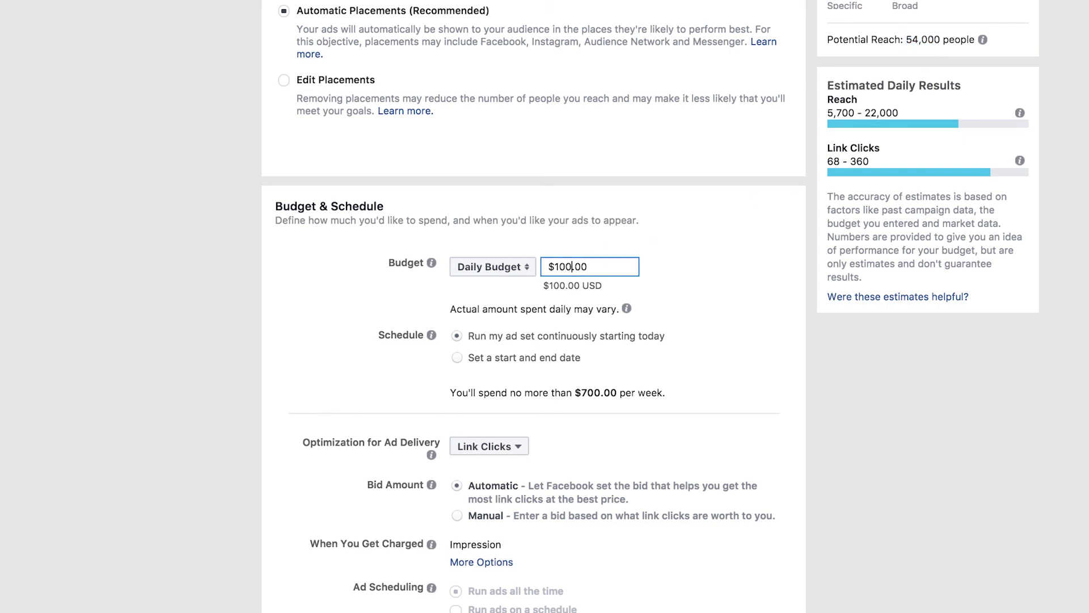
left_click(673, 281)
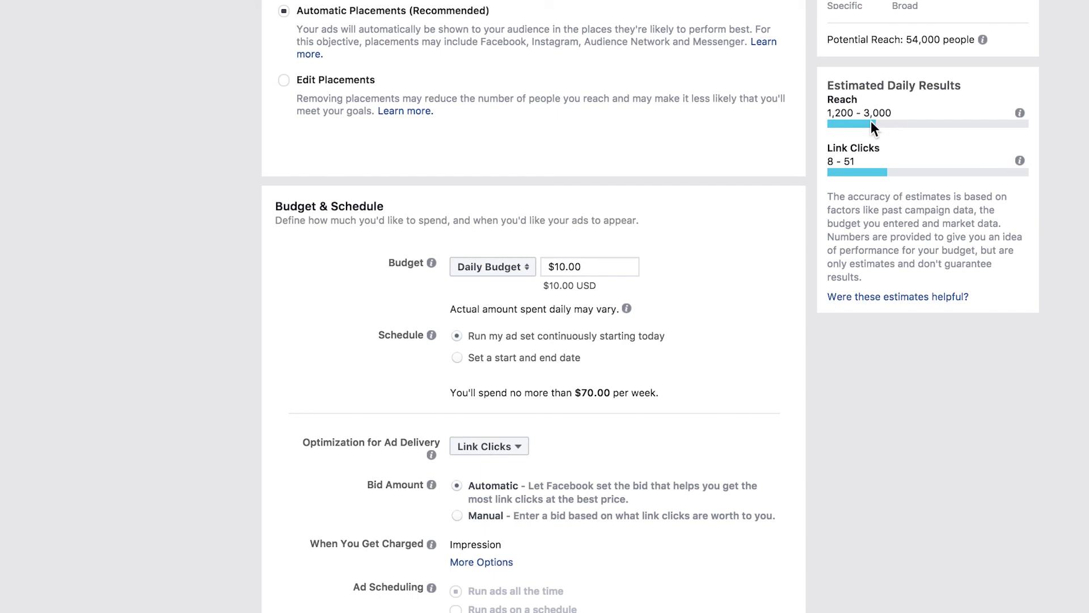
left_click_drag(924, 32, 903, 39)
left_click(922, 40)
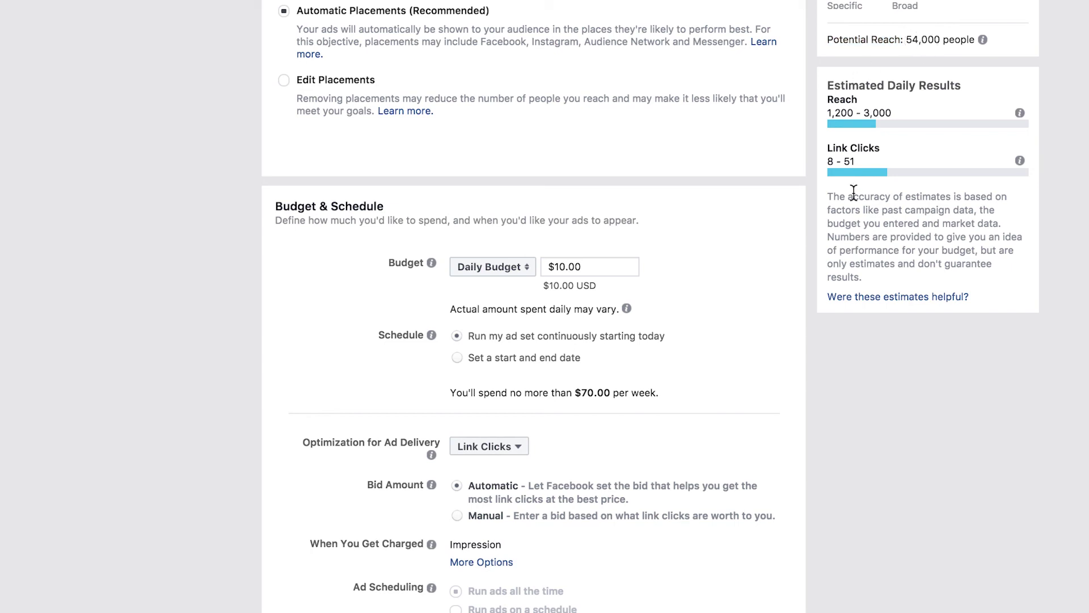